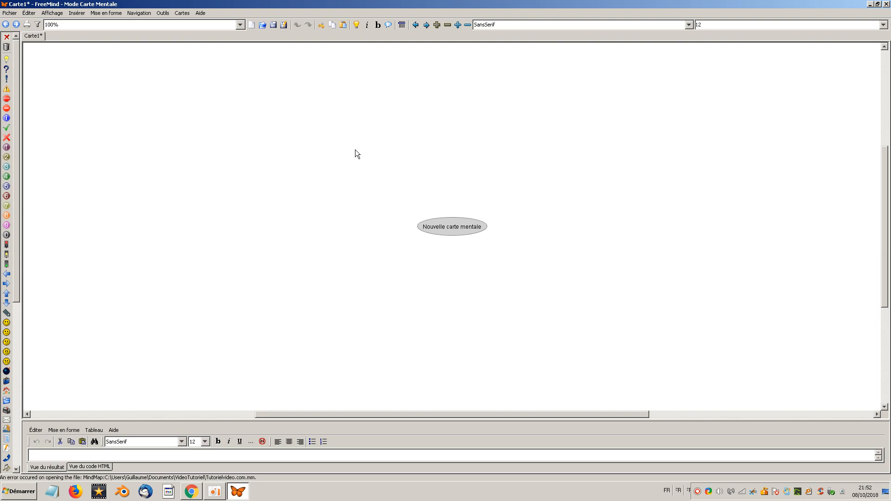
double_click(453, 226)
key("End")
key("Return")
double_click(460, 223)
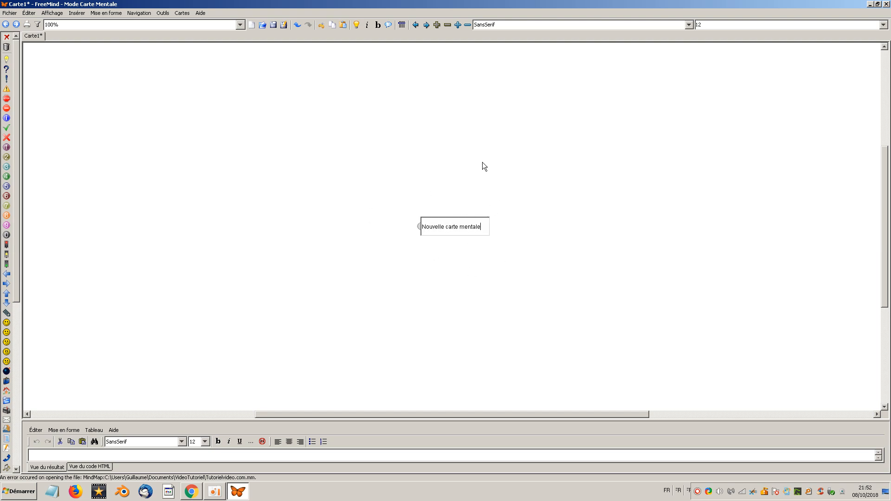
View the program's version and licence details in its About information, and close it.
left_click(201, 13)
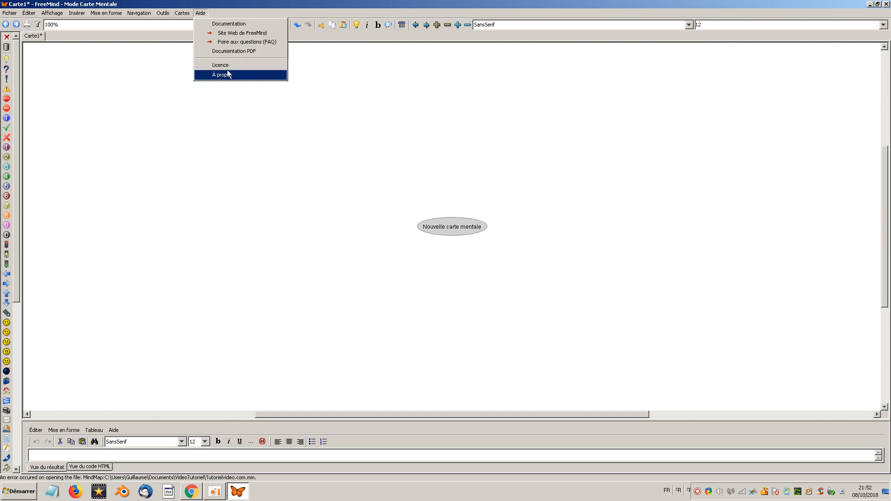
left_click(249, 76)
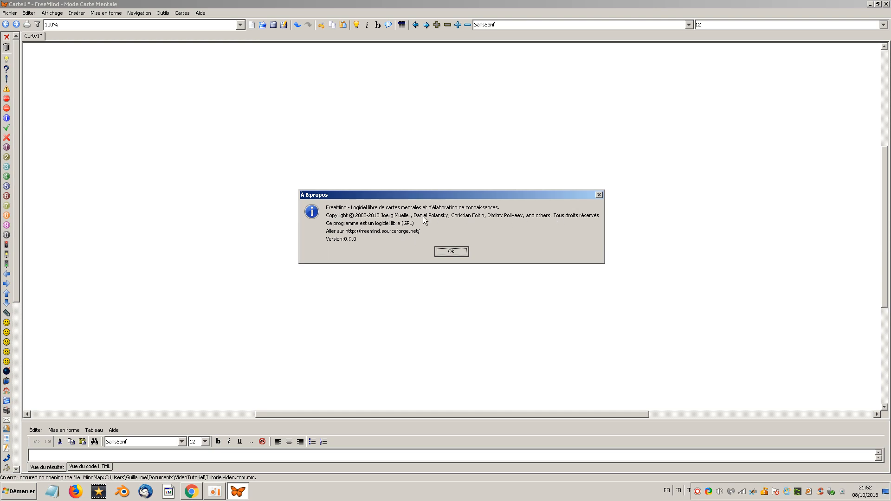
left_click(455, 249)
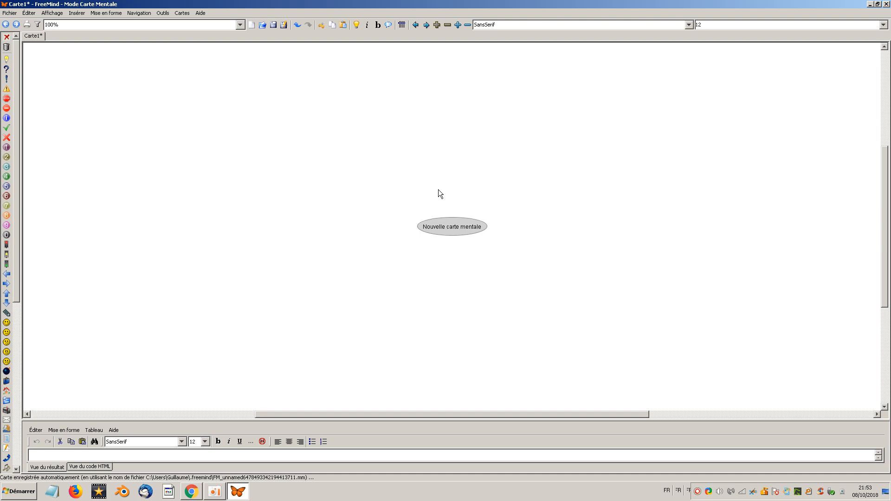
Replace the central node's text with "Mind Mapping".
double_click(451, 227)
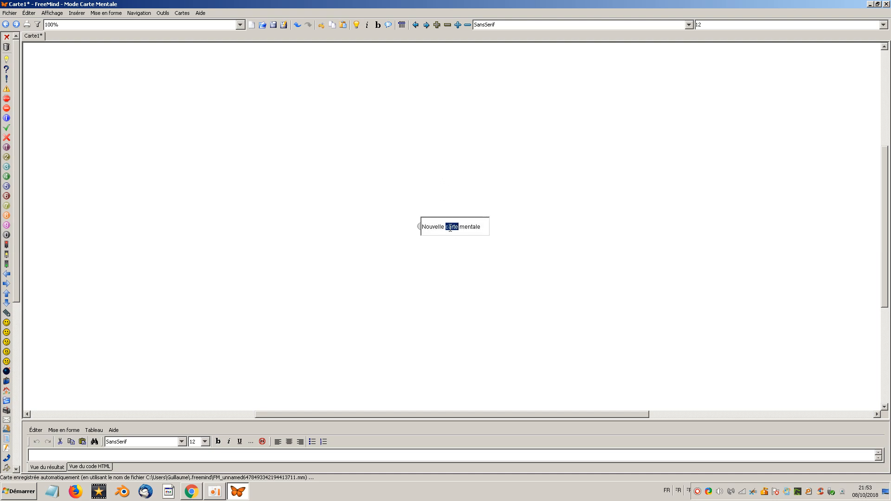
left_click_drag(461, 227, 378, 222)
left_click_drag(479, 227, 408, 227)
type("Mind Mapping")
key("Return")
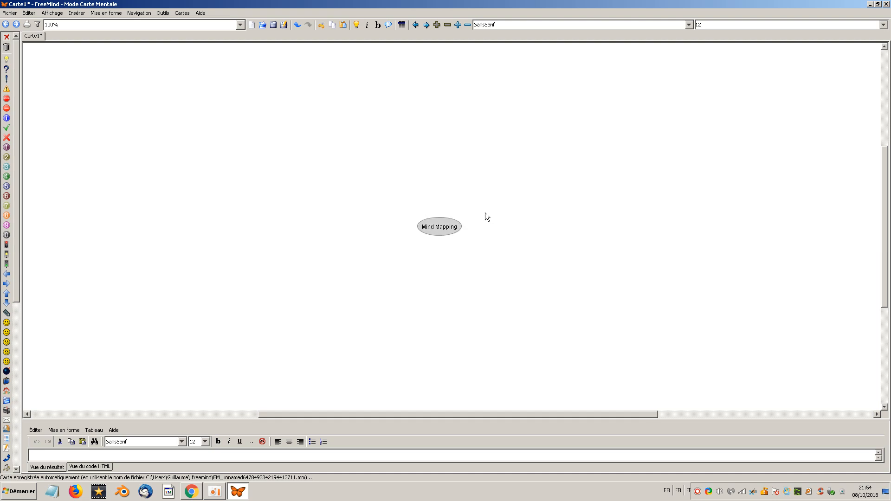
Try to add an attribute named "Mind Mapping" to the central node.
key("F2")
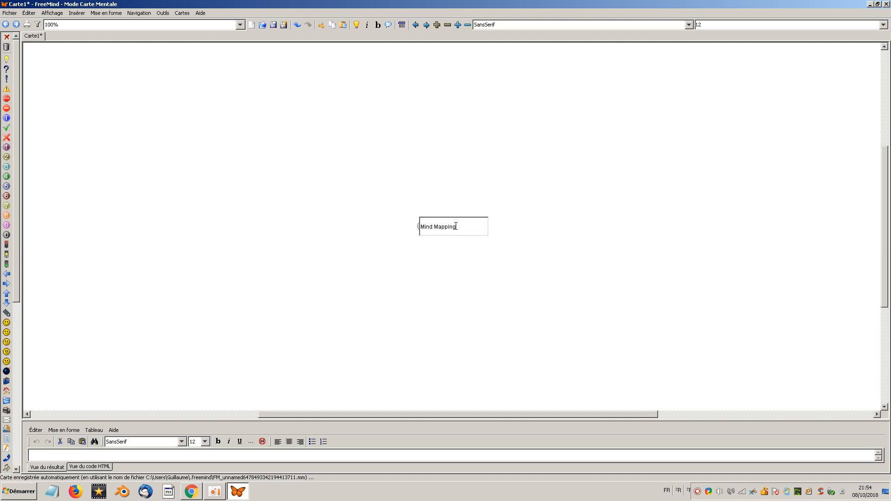
left_click(473, 244)
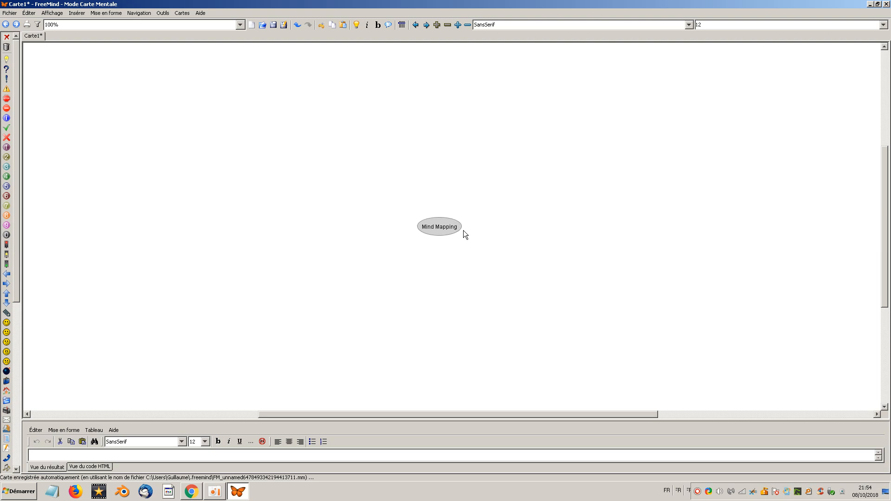
right_click(468, 232)
left_click(439, 225)
right_click(444, 224)
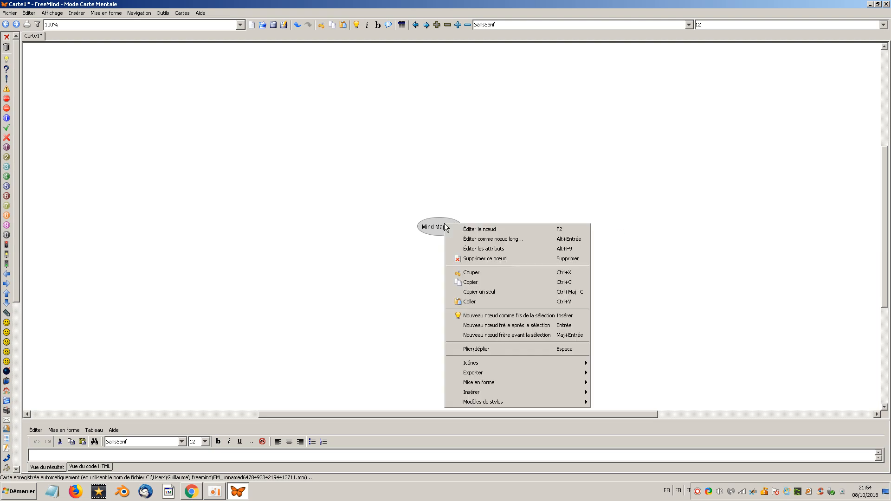
left_click(488, 250)
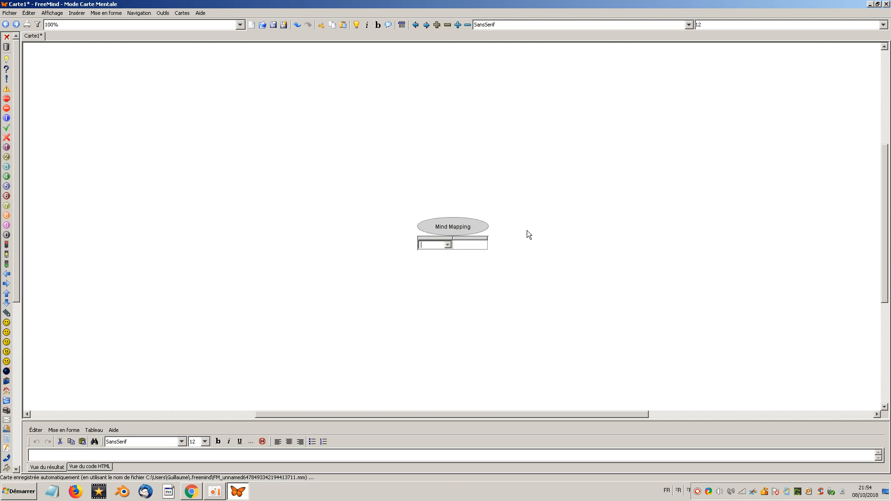
type("M")
type("idnm")
key("BackSpace")
key("BackSpace")
key("BackSpace")
type("nd Mapping")
left_click(465, 246)
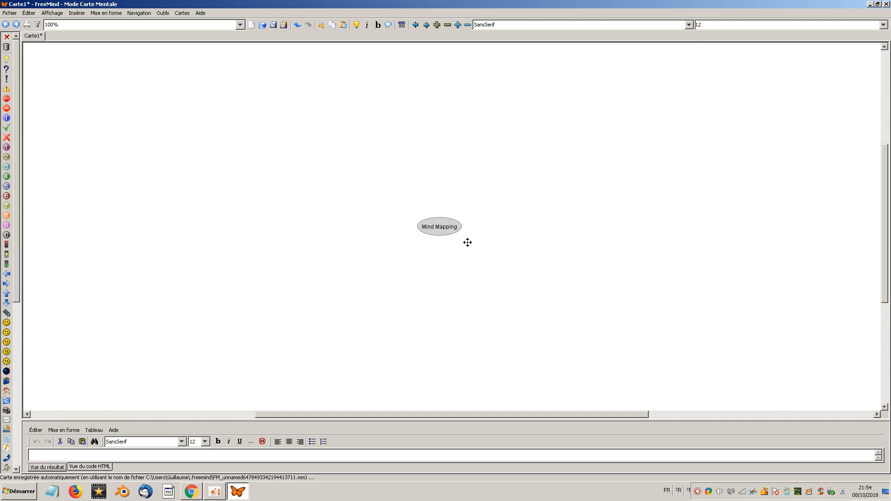
double_click(442, 229)
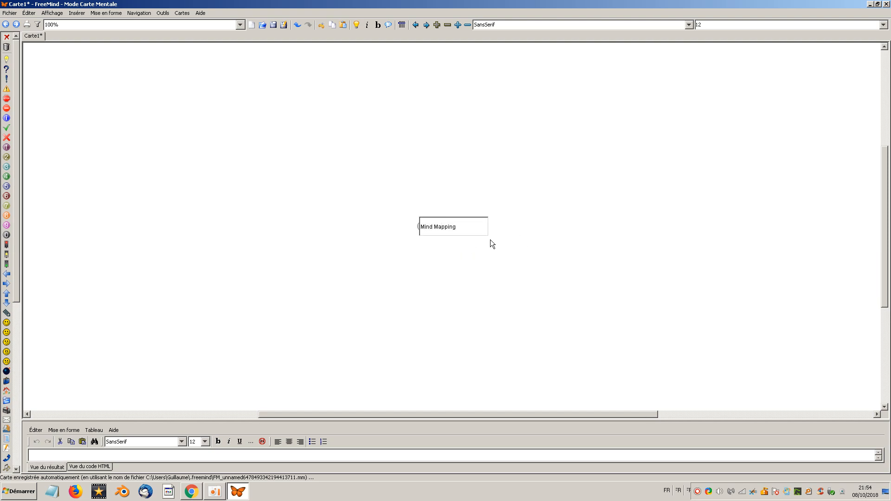
left_click(486, 241)
double_click(458, 226)
left_click(482, 243)
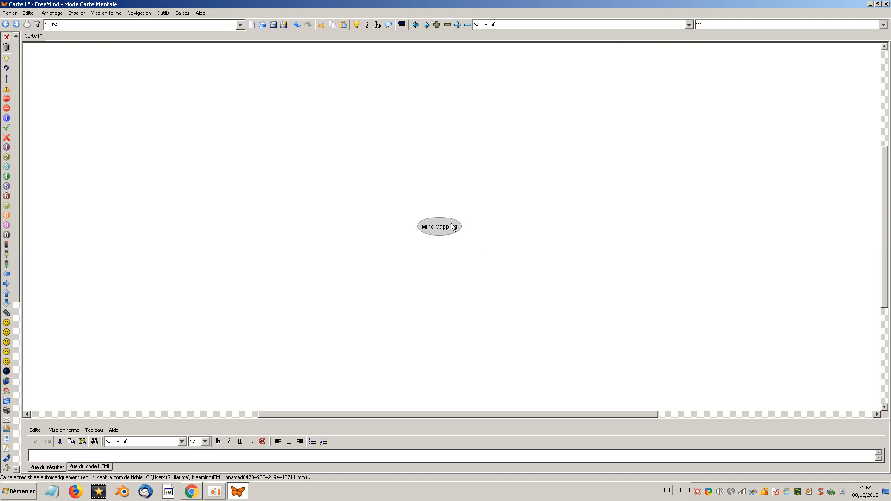
Add a child node with the text "Tony buzan" to the central Mind Mapping node.
right_click(453, 226)
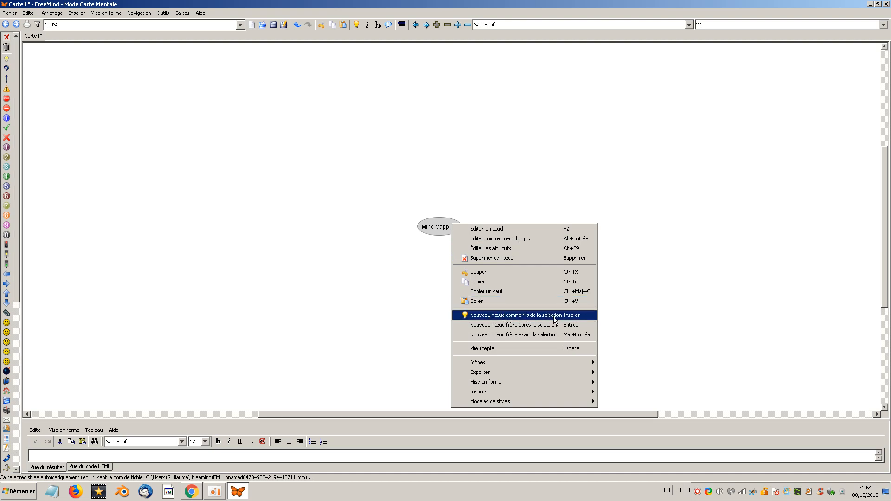
left_click(578, 316)
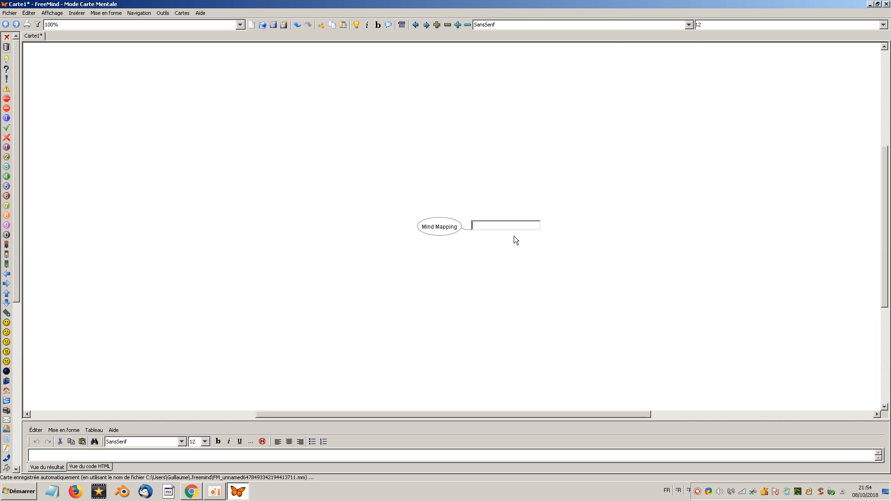
type("Tony buzan")
key("Return")
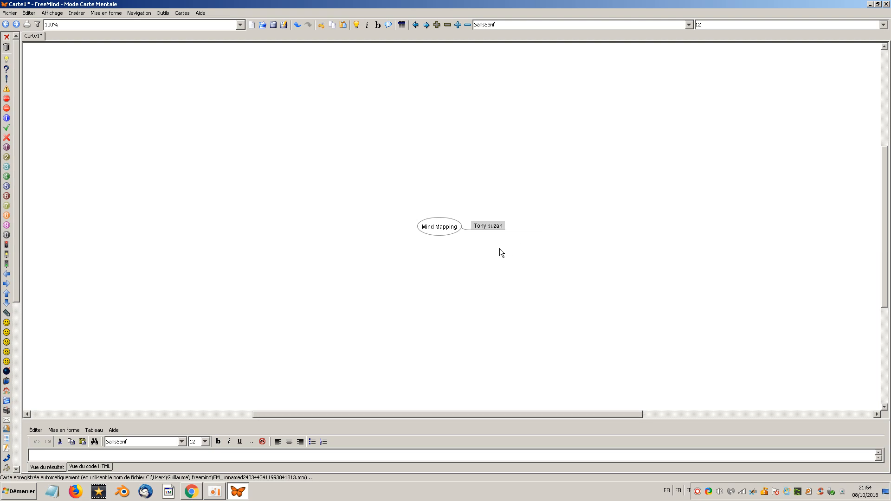
Add a second child node with the text "Mémorisation" to the central Mind Mapping node.
left_click(454, 230)
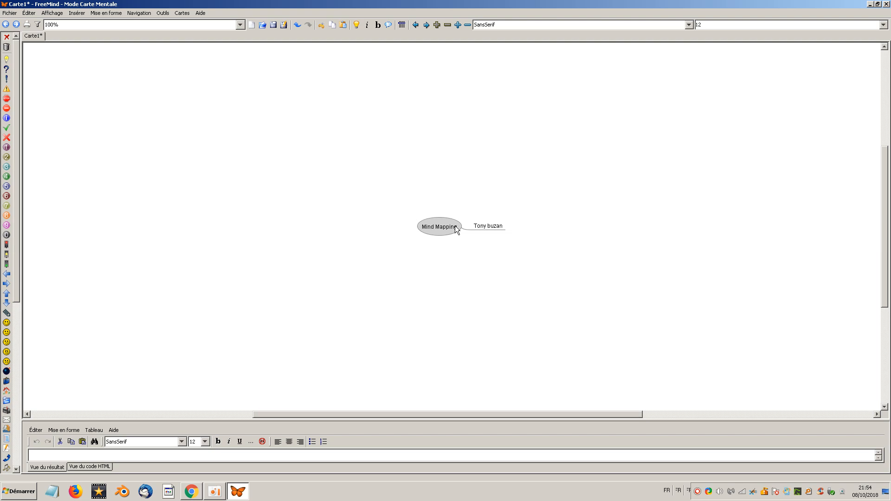
right_click(455, 226)
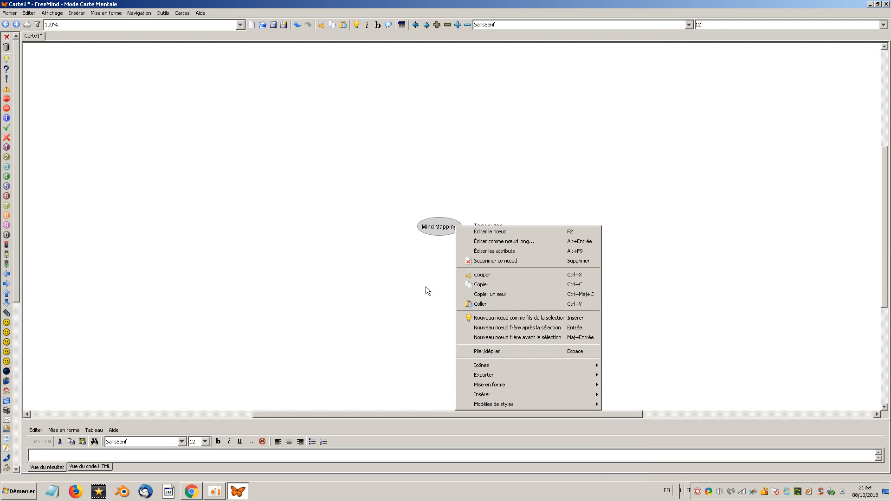
left_click(461, 253)
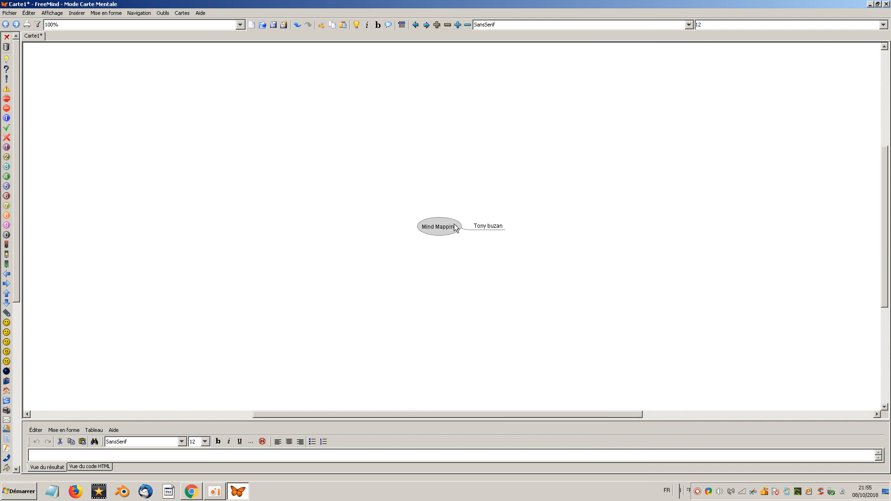
key("Insert")
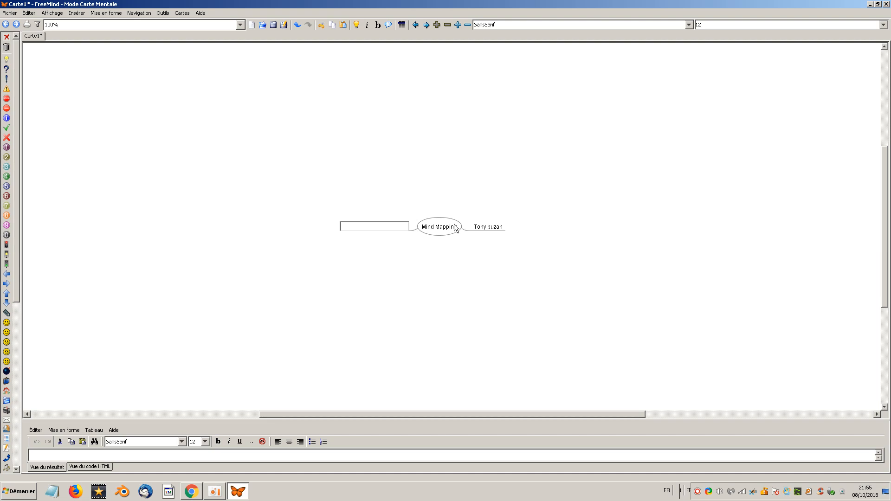
type("Mémorisation")
key("Return")
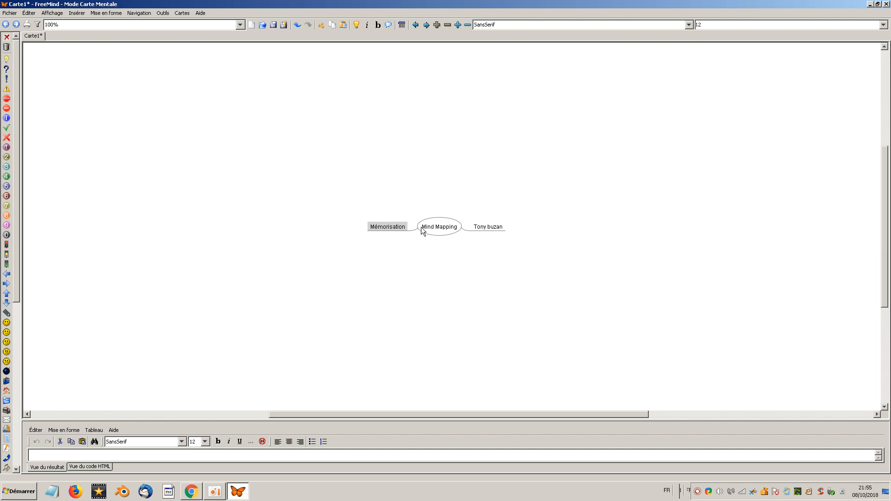
Move the Mémorisation node to the same side of the central node as Tony buzan, directly below it.
key("F2")
left_click(395, 239)
left_click_drag(460, 226, 461, 226)
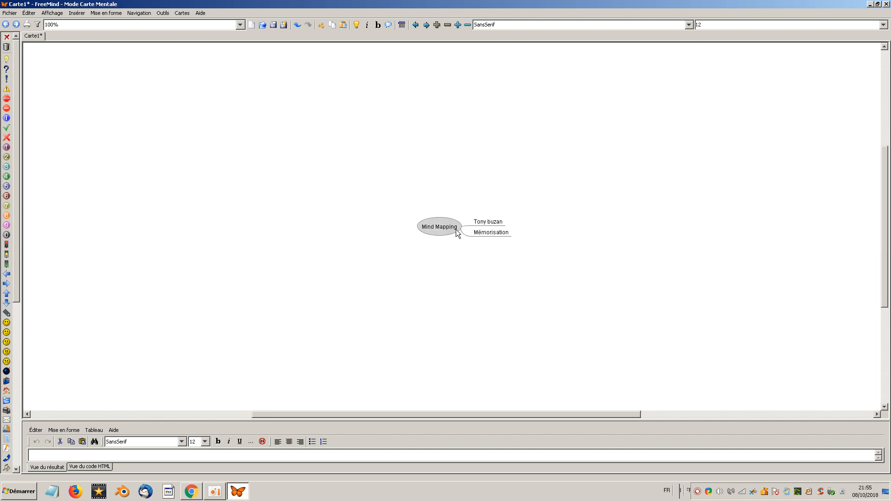
Add a child node with the text "Apprentissage" to the Mémorisation node.
left_click(504, 235)
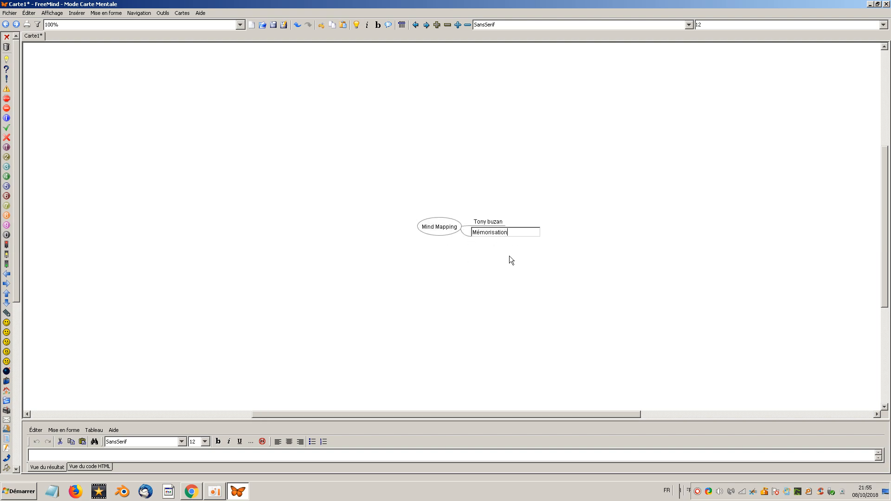
right_click(504, 233)
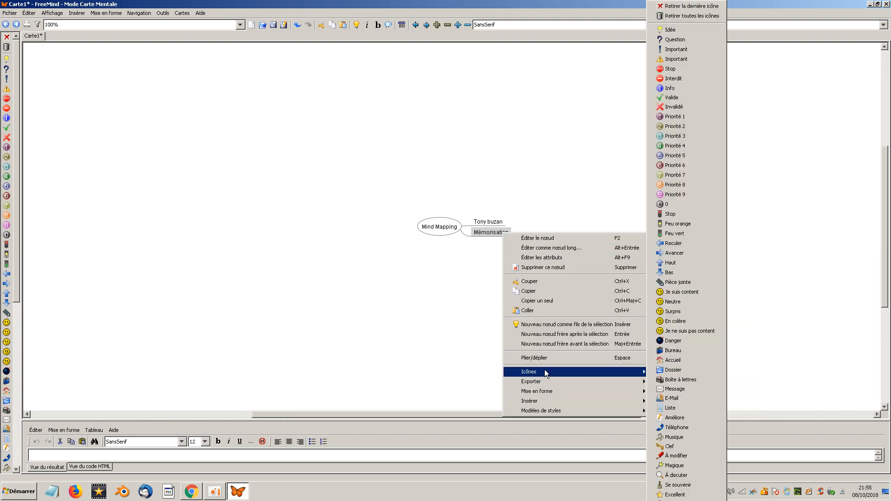
left_click(572, 325)
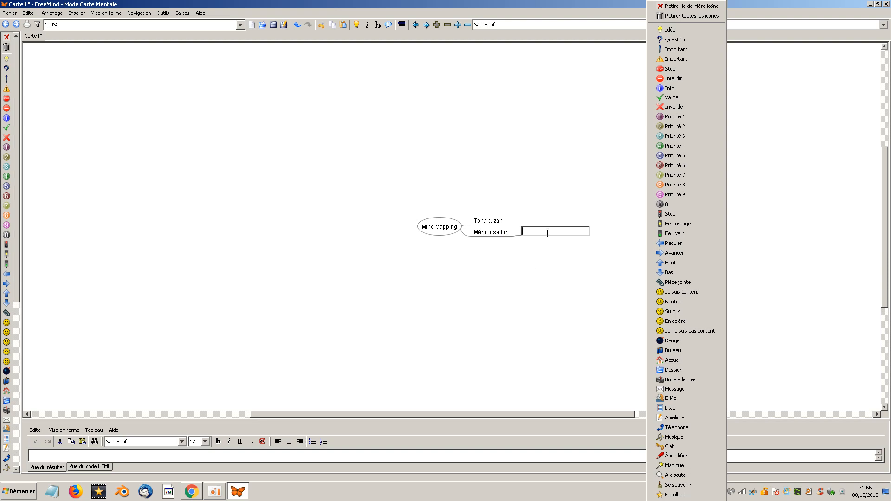
type("App")
type("ssage")
key("Return")
key("F2")
key("Return")
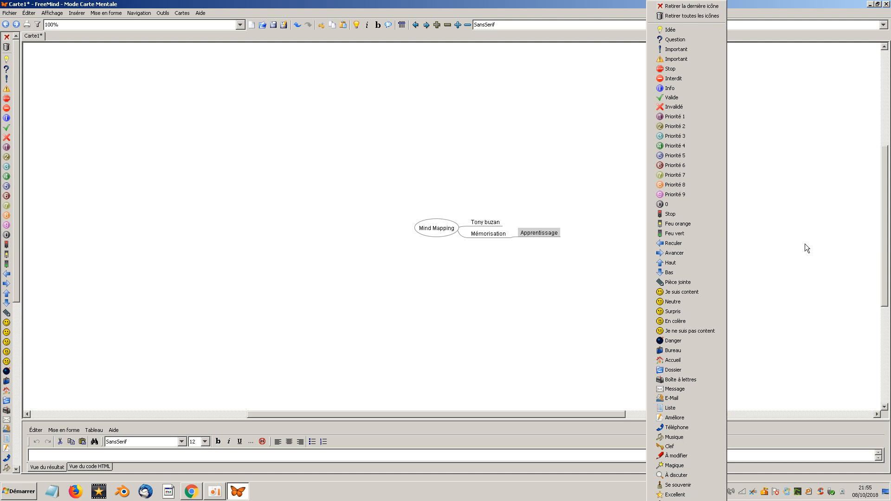
left_click_drag(532, 305, 535, 312)
scroll(522, 199, "down", 3)
scroll(553, 149, "up", 1)
scroll(481, 187, "up", 3)
scroll(511, 266, "down", 2)
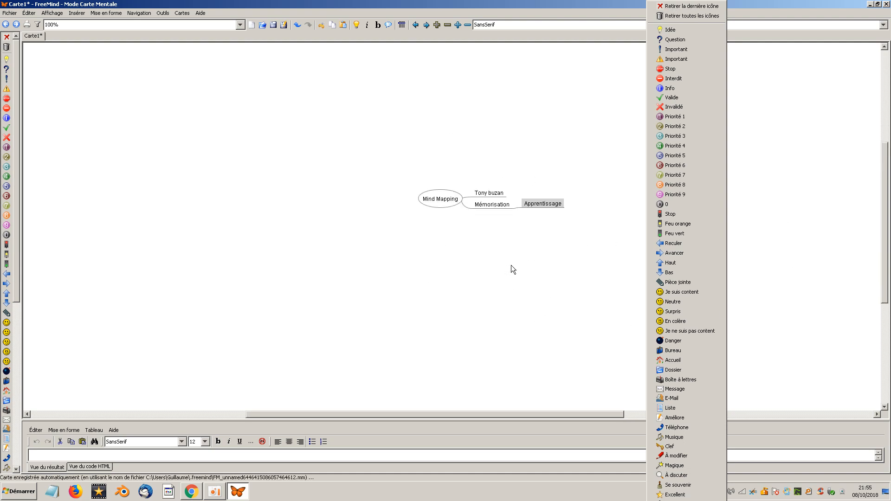
Fold the Mémorisation branch to hide its child node, and unfold it.
left_click(507, 202)
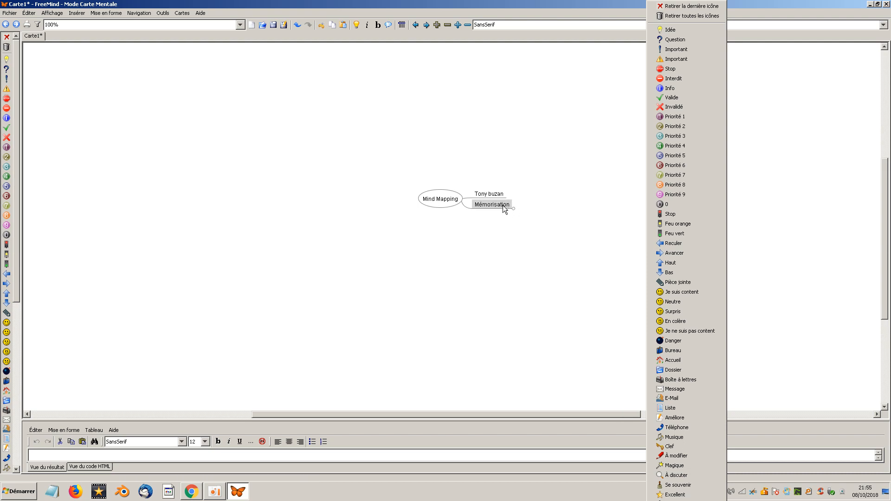
left_click(504, 205)
key("Left")
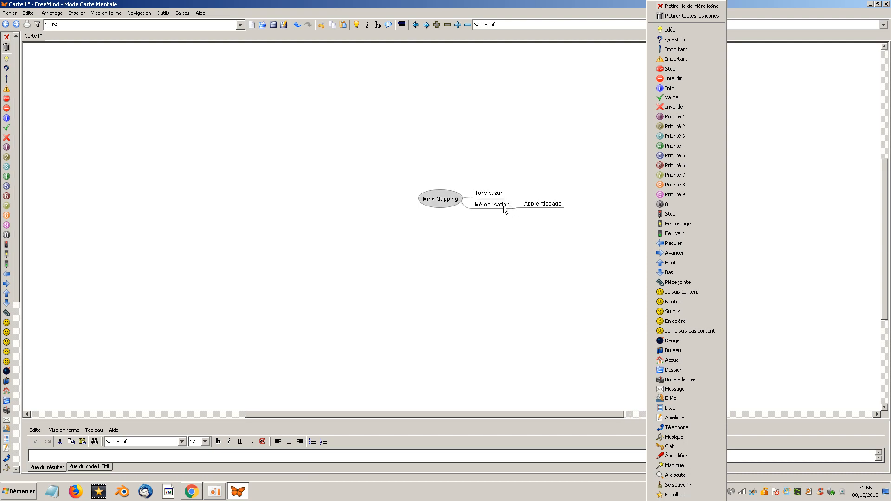
Add a second child node with the text "Présentation" to the Mémorisation node, below Apprentissage.
left_click(504, 206)
left_click(506, 206)
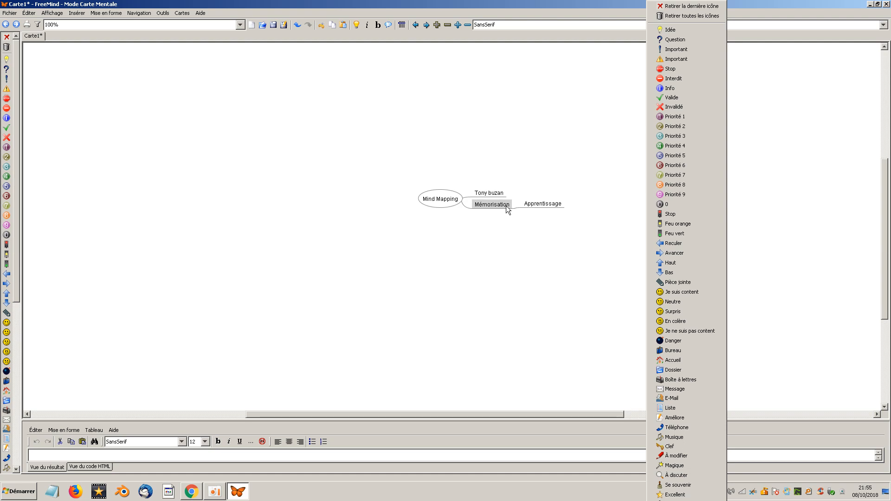
key("Insert")
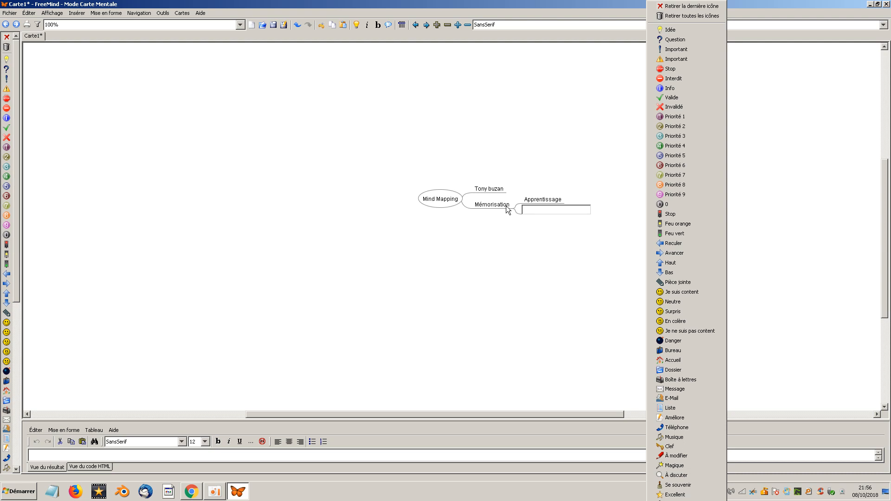
type("Présentation")
left_click(547, 235)
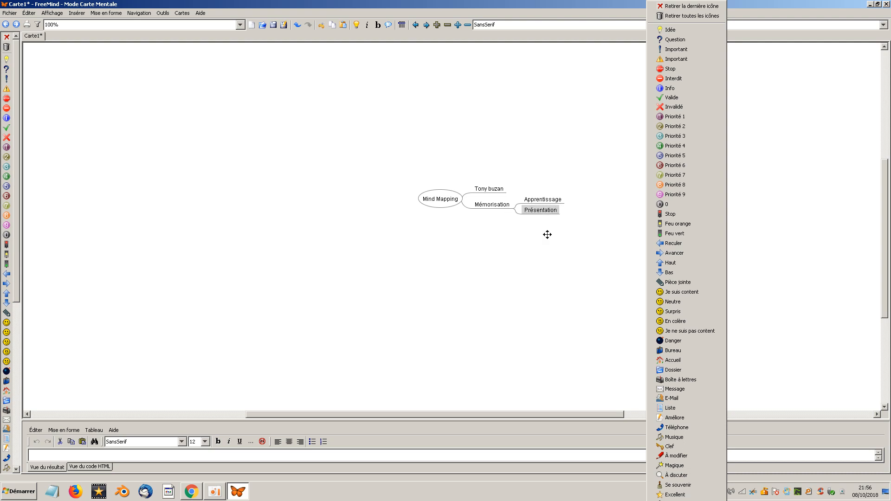
Fold the Mémorisation branch to hide Apprentissage and Présentation, and unfold it.
left_click(497, 207)
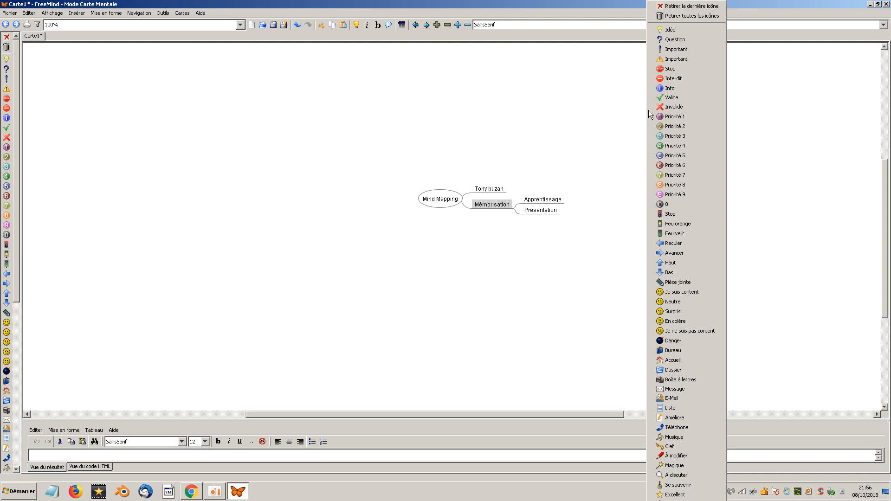
left_click(495, 204)
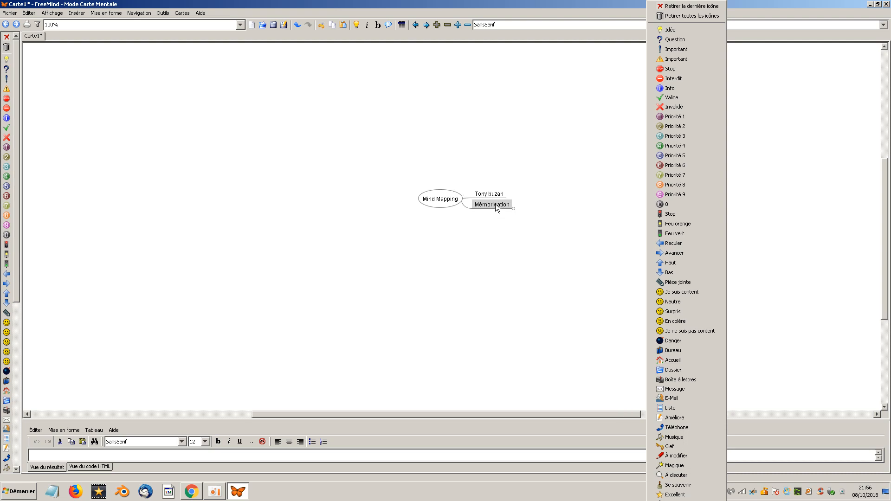
left_click(496, 205)
left_click(495, 205)
left_click(504, 204)
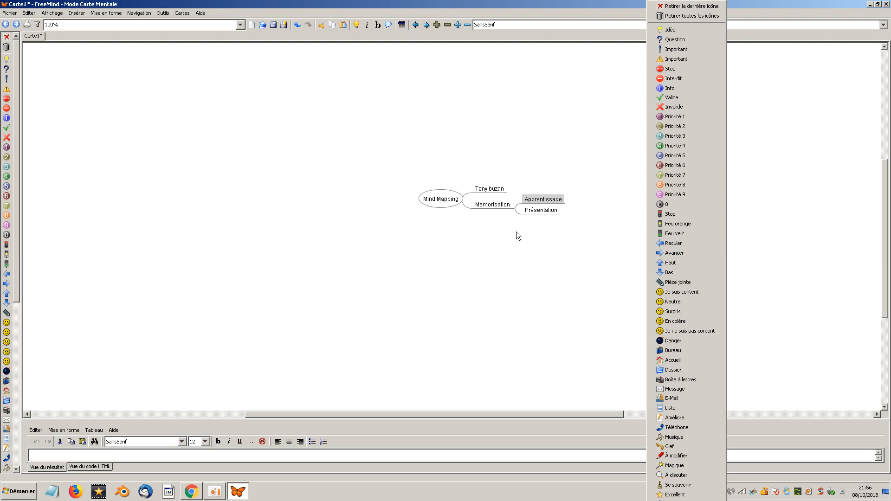
Fold the Mémorisation branch, unfold it, and leave it folded so Apprentissage and Présentation are hidden.
left_click(493, 205)
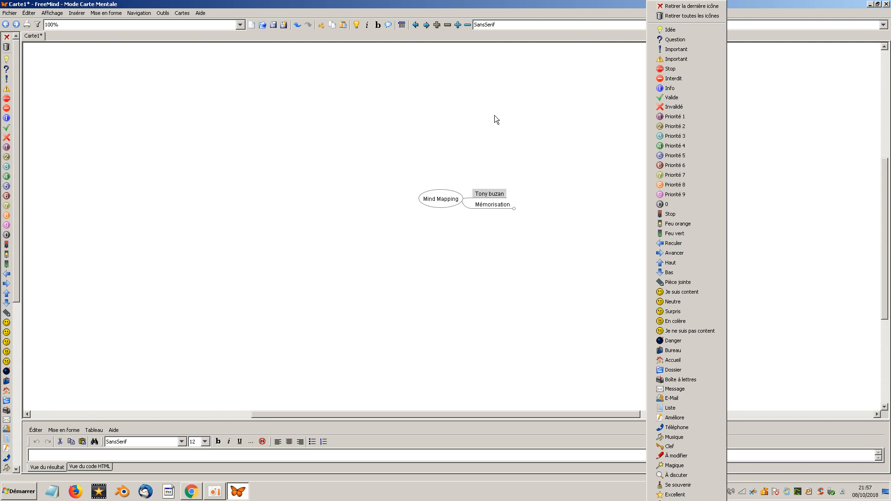
left_click(500, 206)
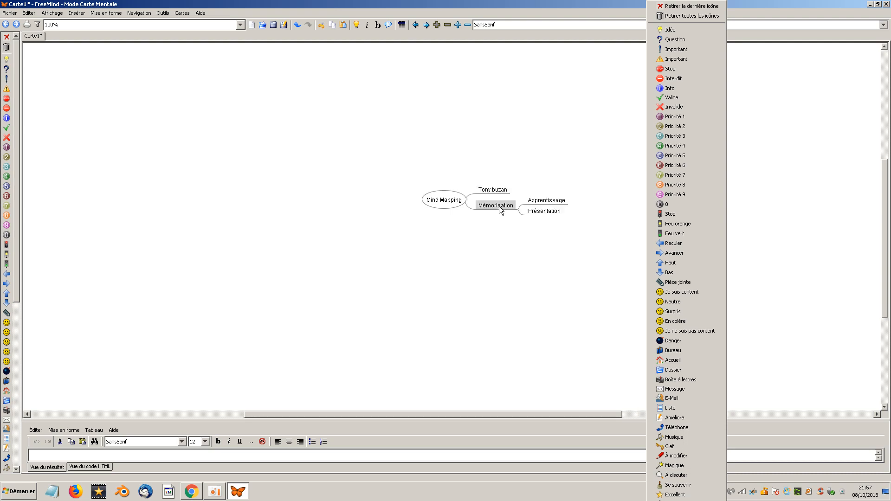
left_click(500, 206)
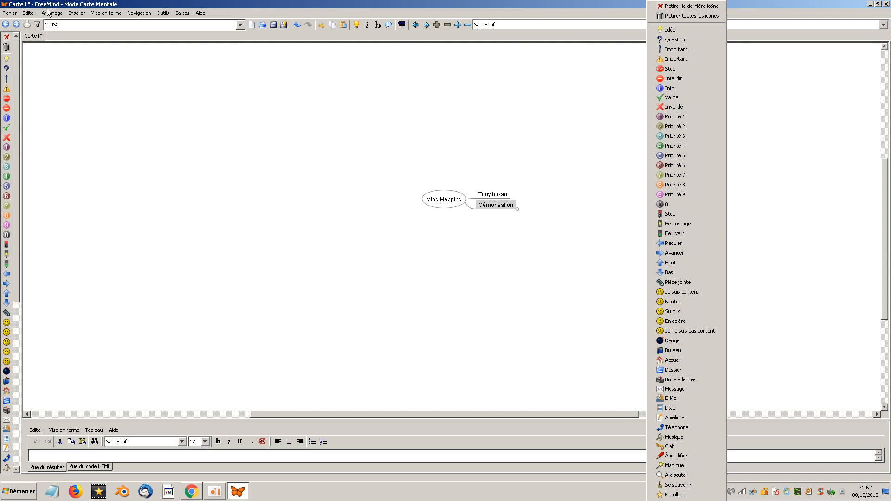
View the program's version and licence information, and close the information window.
left_click(200, 13)
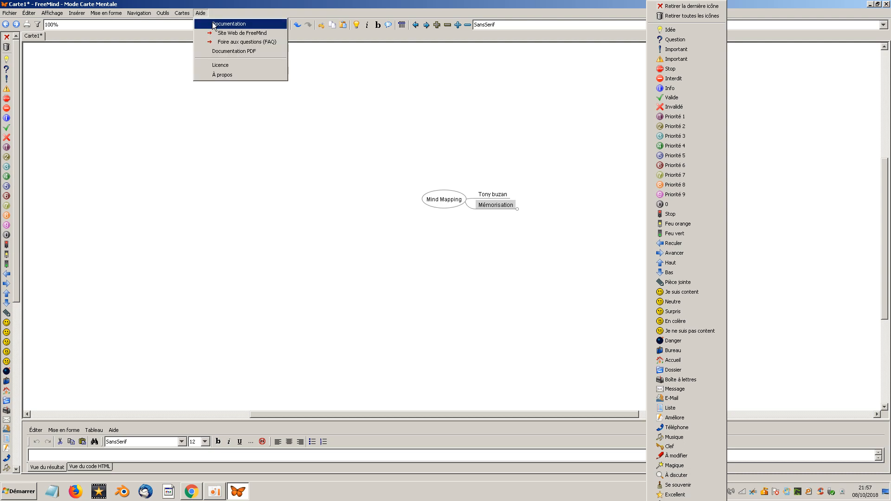
left_click(223, 75)
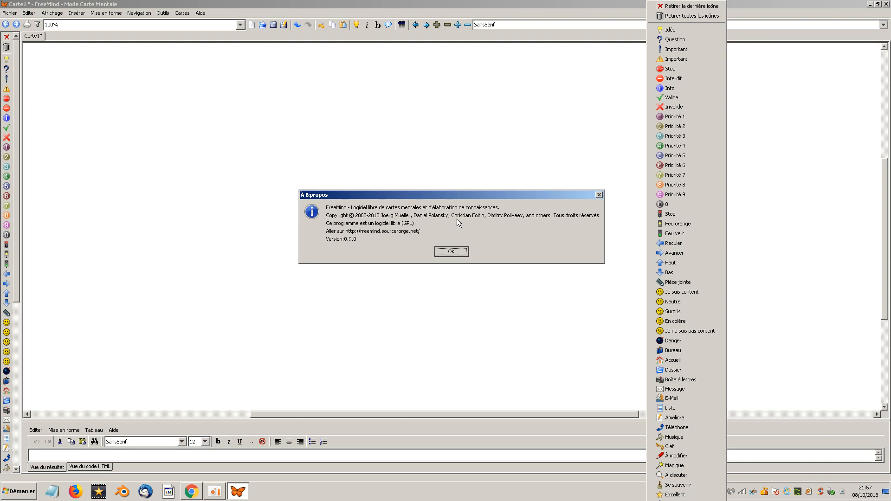
left_click(599, 195)
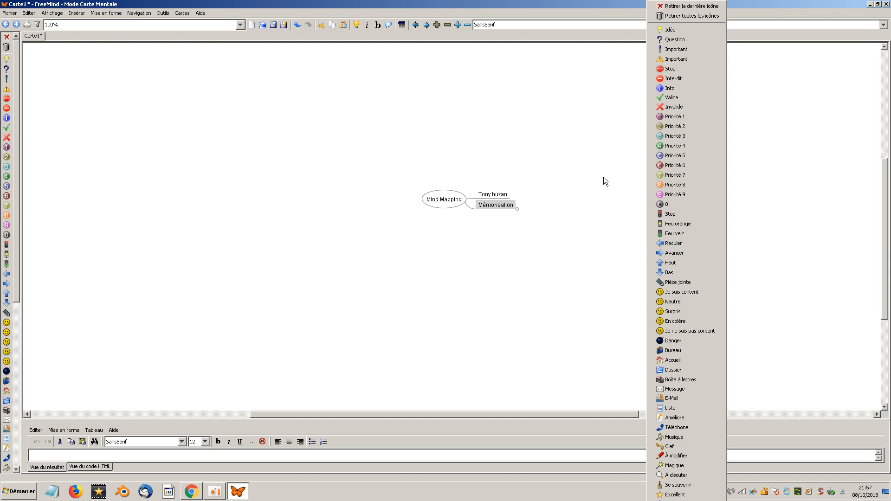
left_click(140, 14)
mouse_move(164, 15)
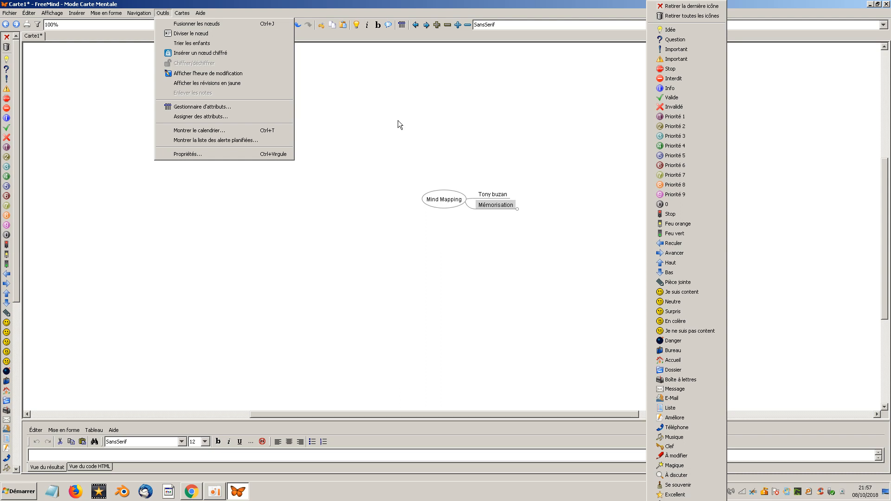
left_click(376, 106)
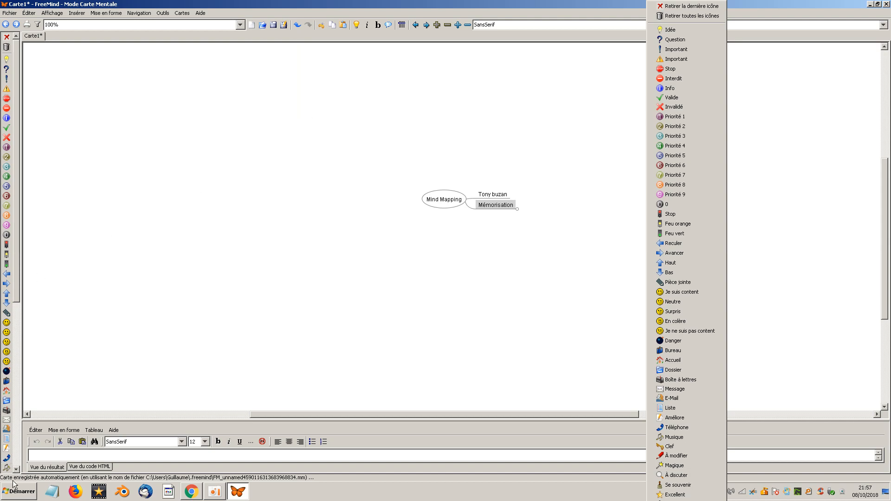
Look through the full list of programs installed in Windows, and close the list without launching anything.
left_click(16, 495)
left_click(49, 458)
scroll(37, 260, "down", 20)
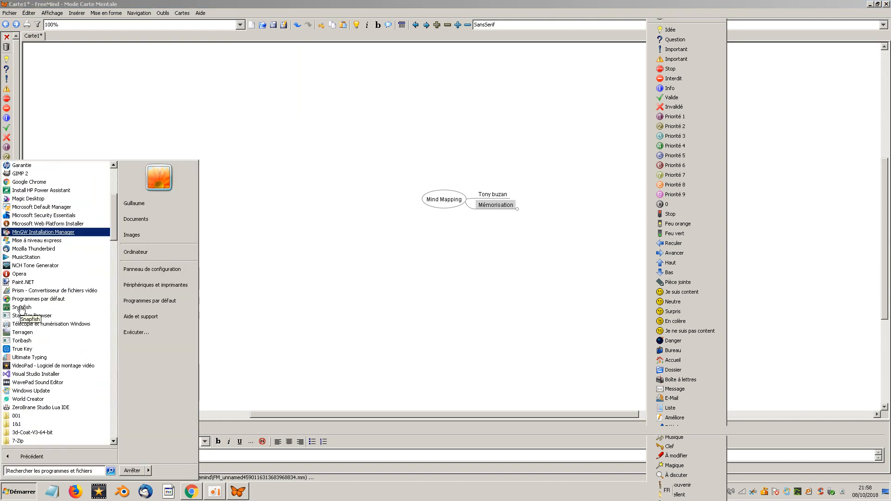
scroll(37, 260, "down", 15)
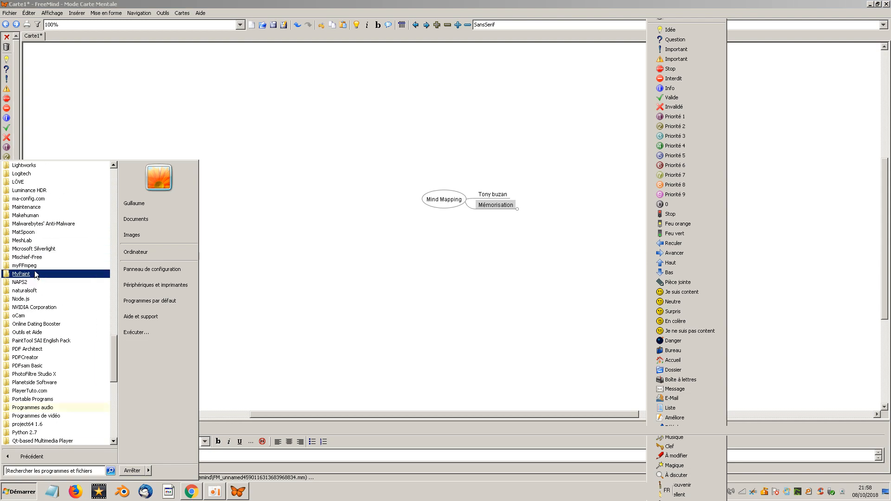
scroll(42, 353, "up", 20)
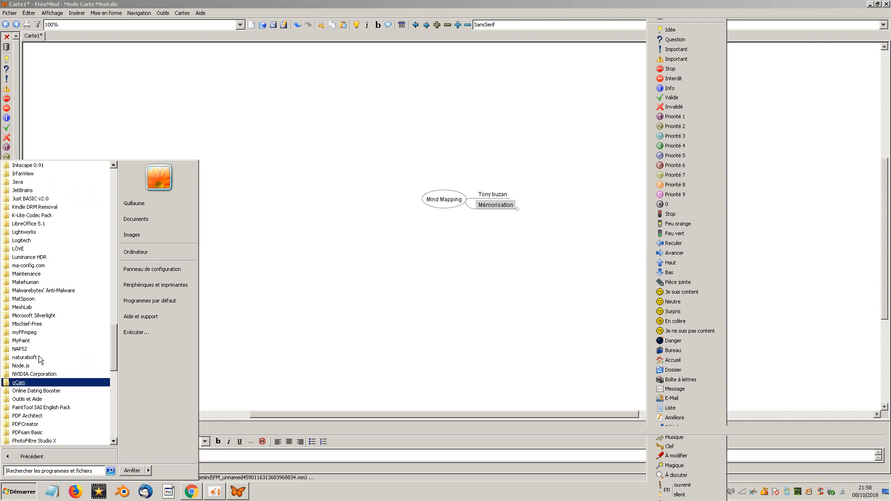
scroll(39, 343, "up", 15)
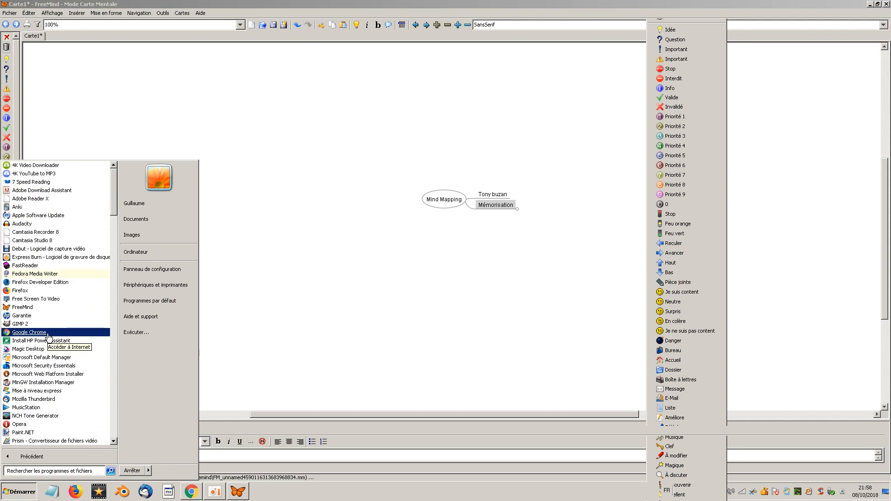
left_click(315, 153)
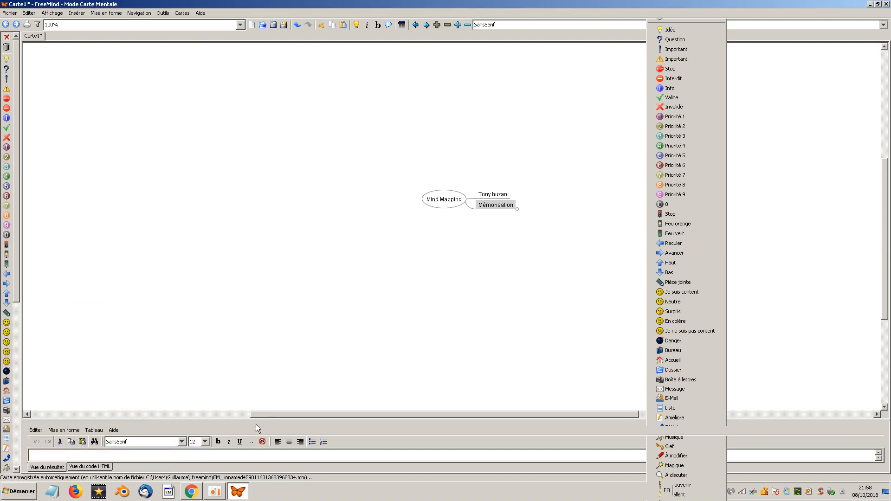
left_click(218, 496)
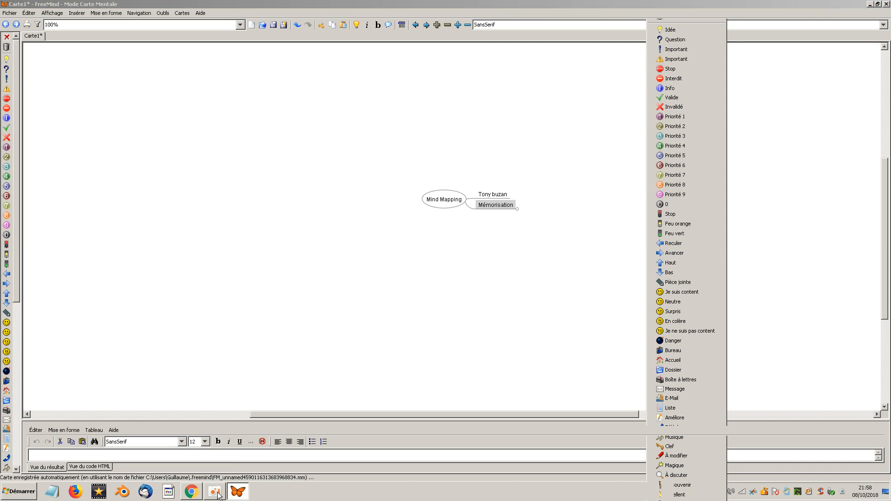